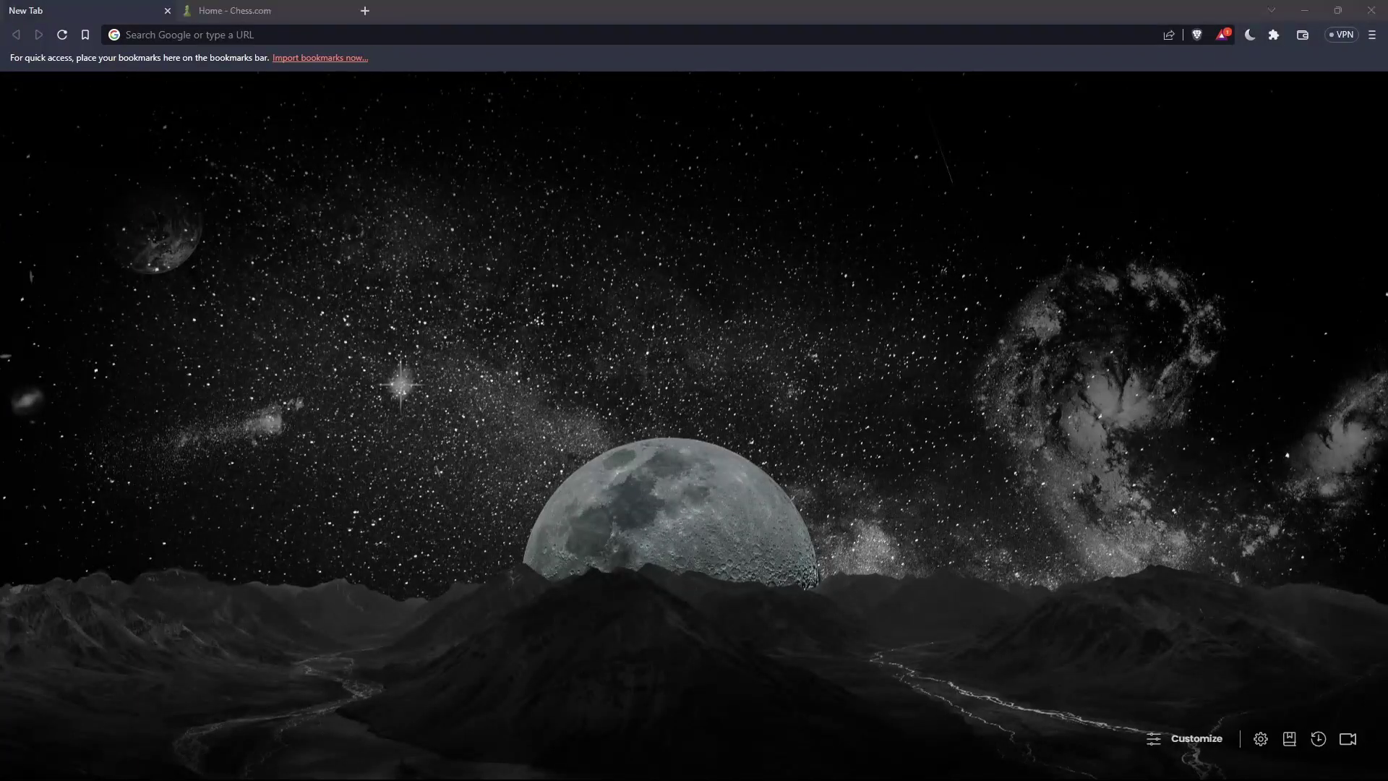
Focus Brave and jump to the already-open Chess.com tab from the address bar.
click(509, 368)
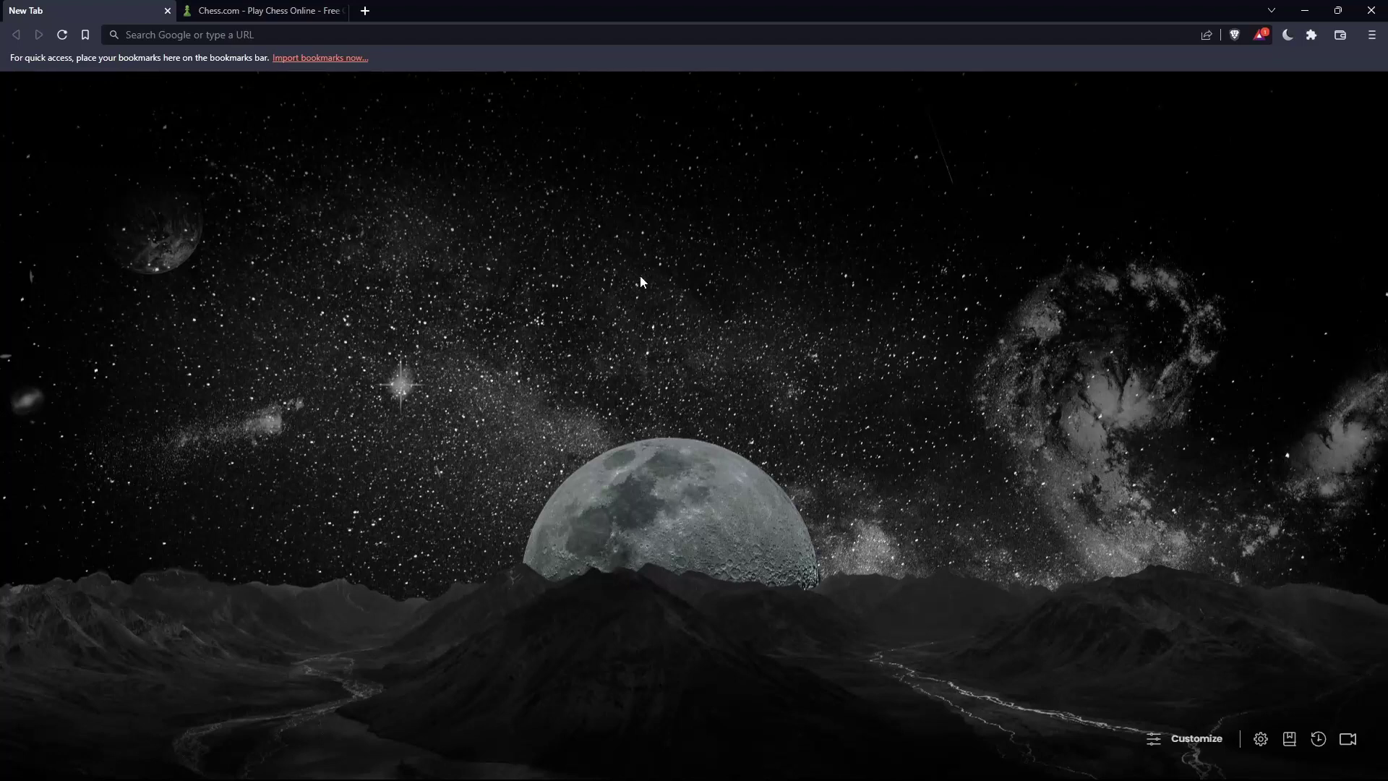
click(251, 35)
text(ches)
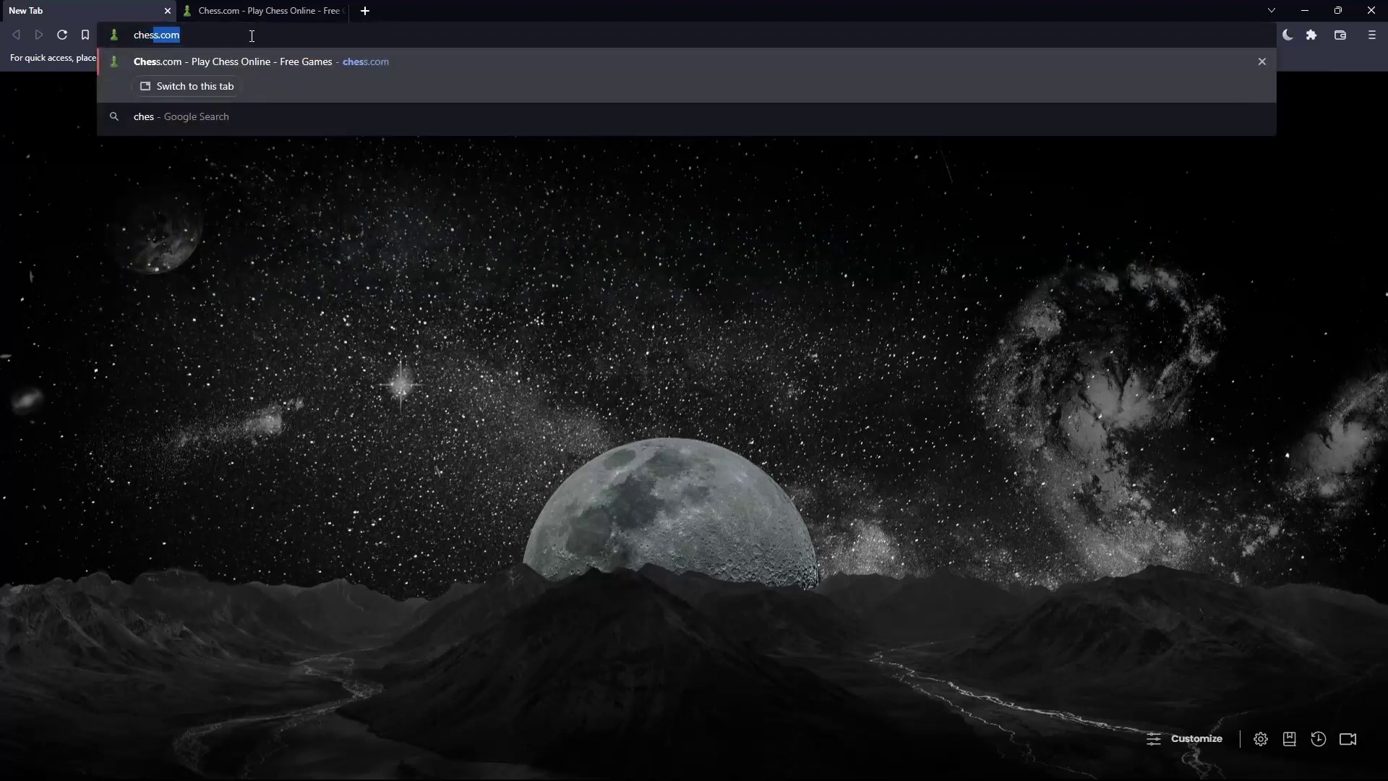
text(s.com)
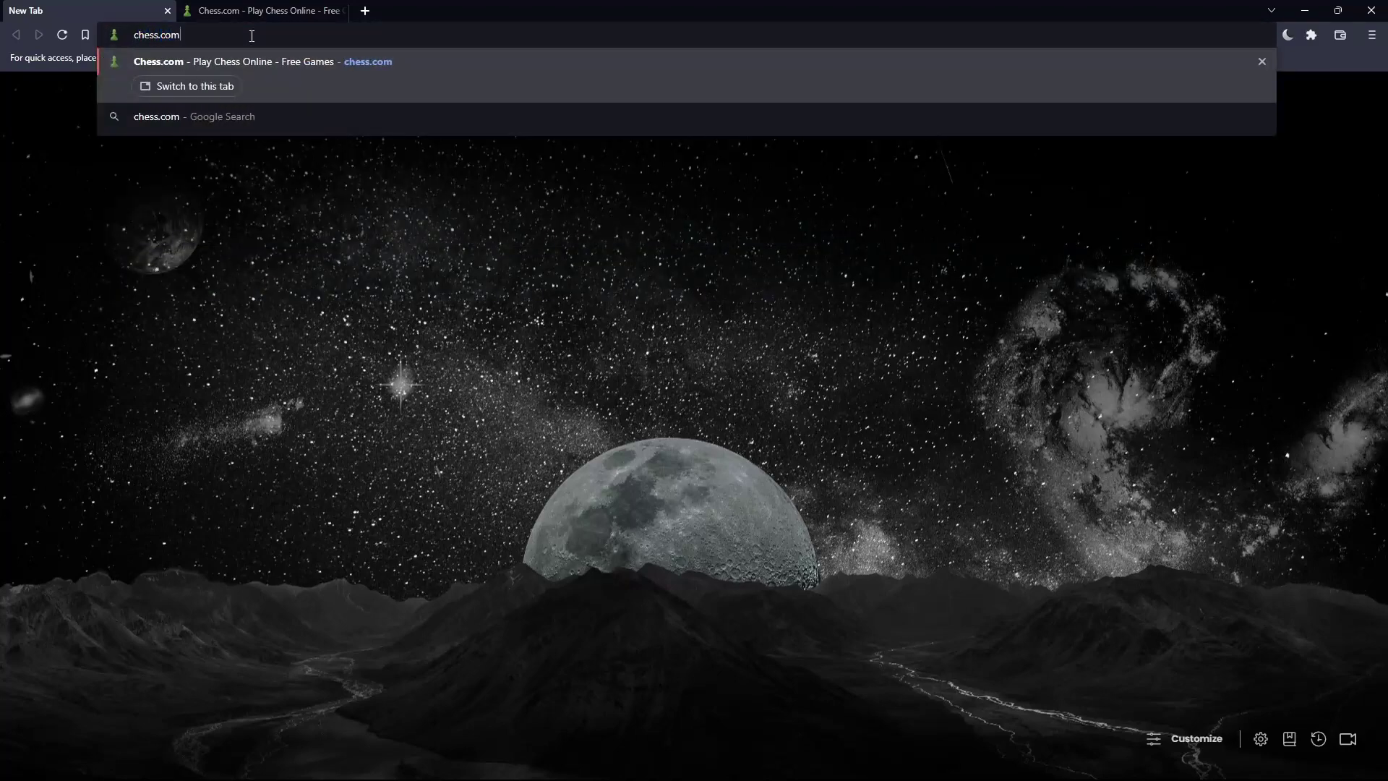
click(201, 256)
click(266, 12)
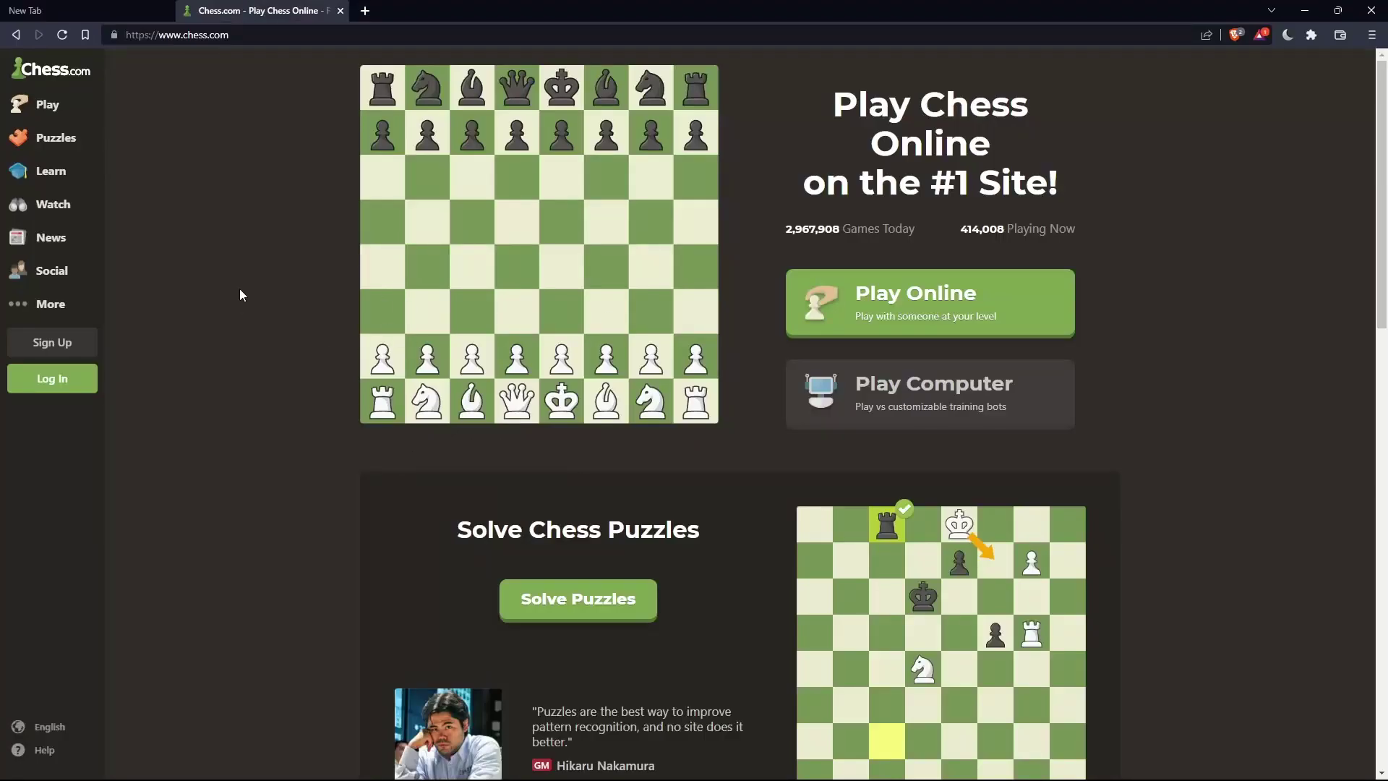
click(63, 385)
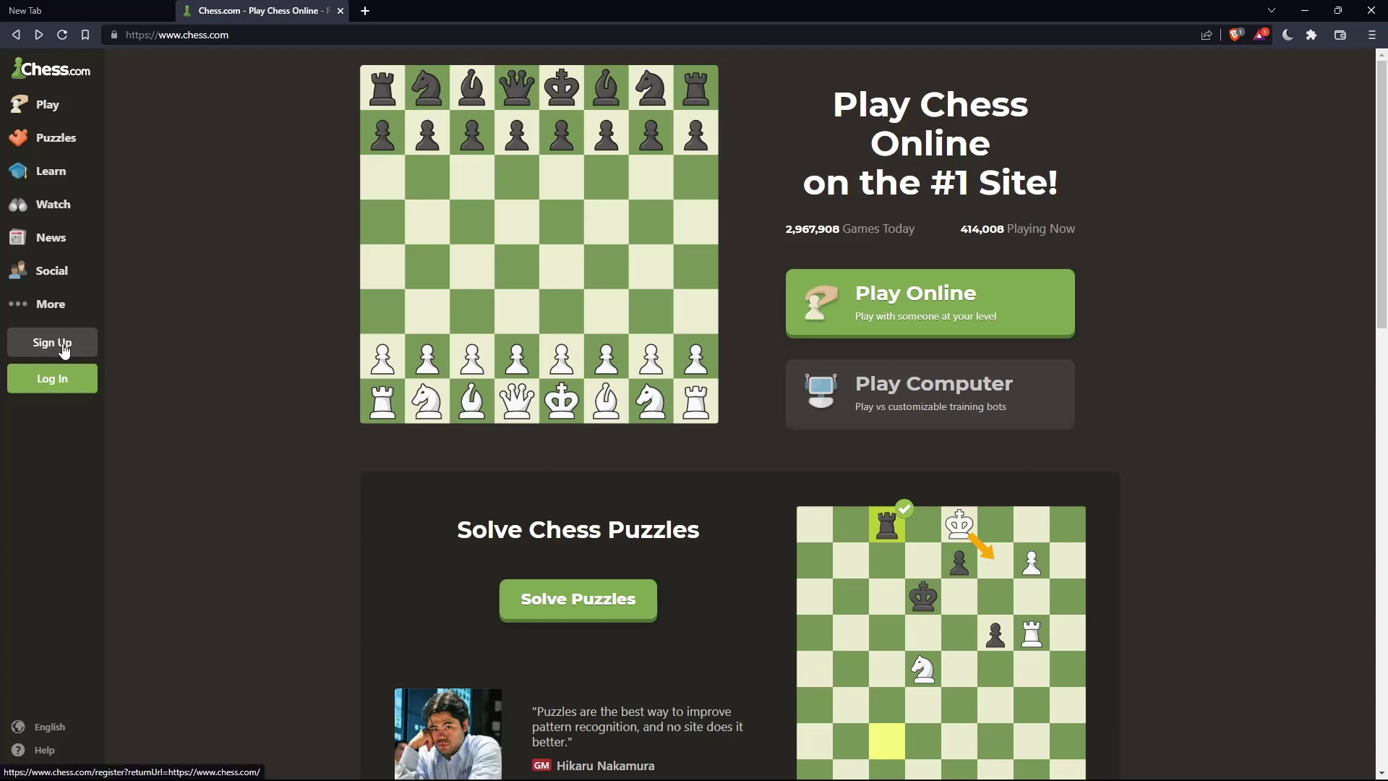
Log in to Chess.com as testerxD and open the Settings profile page.
click(52, 378)
click(678, 645)
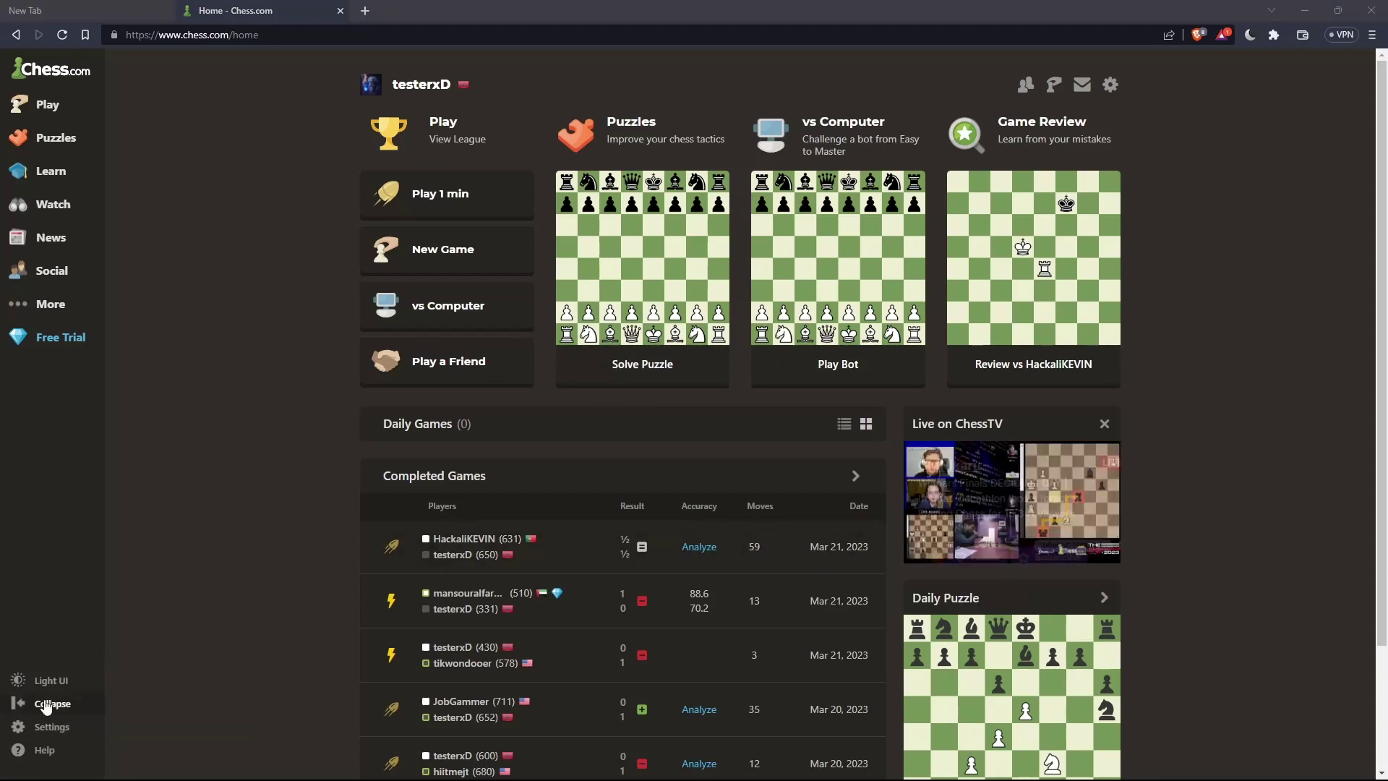
click(57, 729)
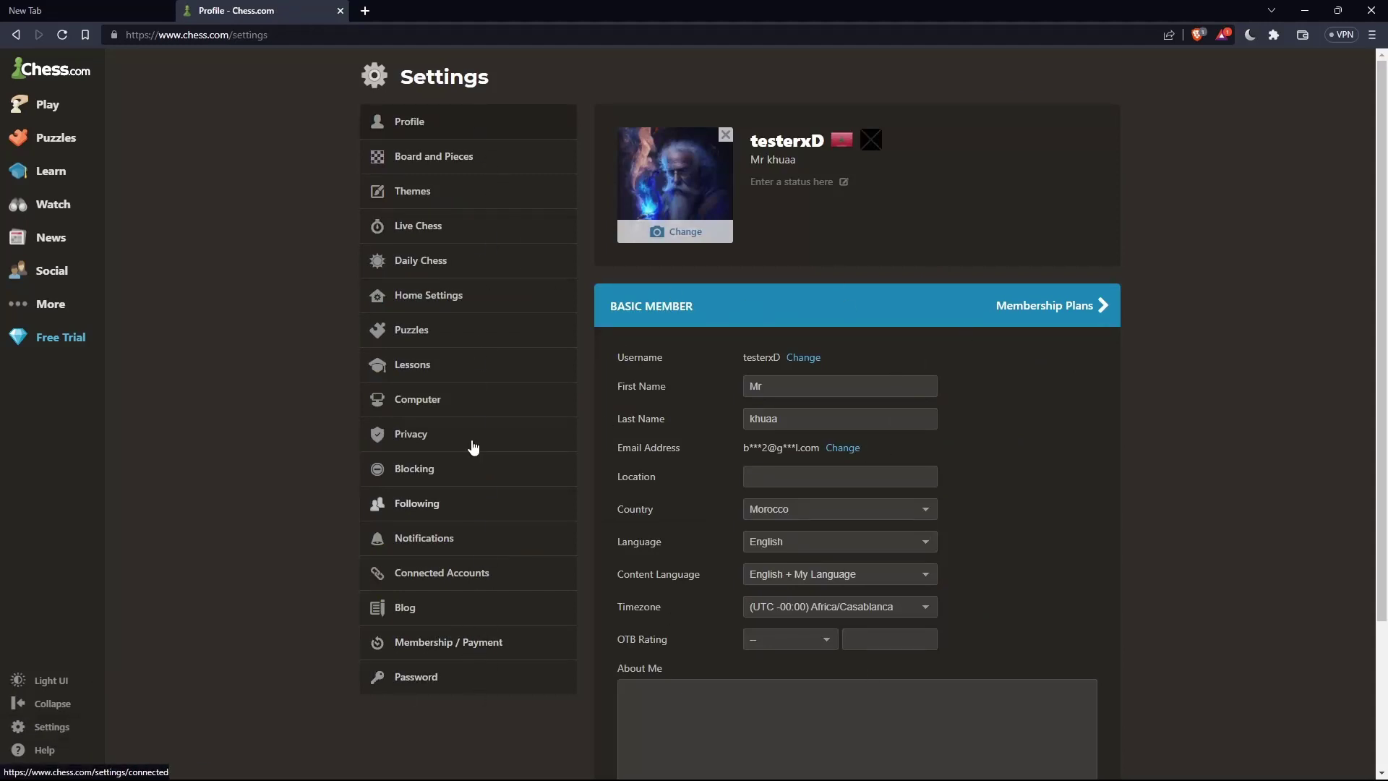
Open Blog settings and review the existing Blog URL and Blog Name.
click(420, 620)
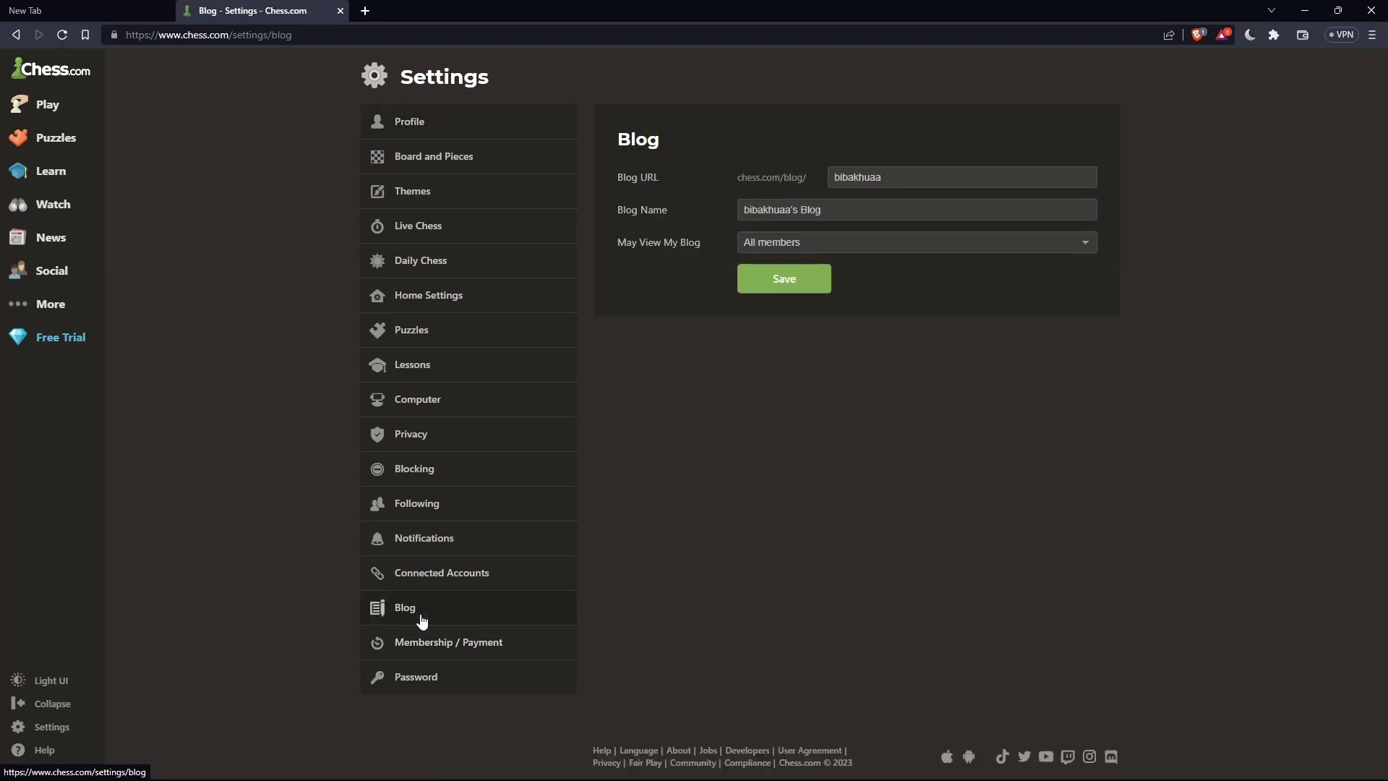
drag(916, 170, 813, 184)
click(901, 180)
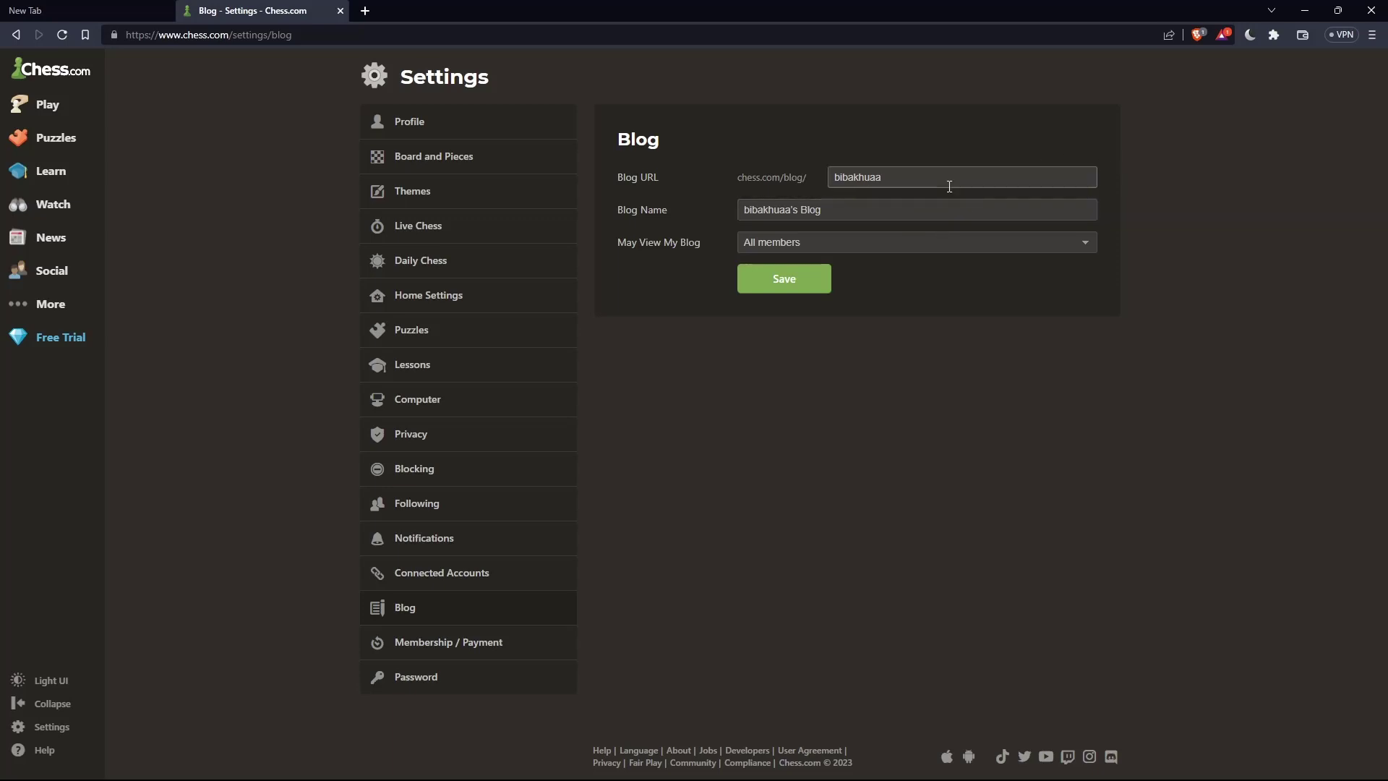
drag(948, 182, 804, 178)
click(970, 176)
drag(970, 176, 776, 175)
drag(840, 211, 652, 212)
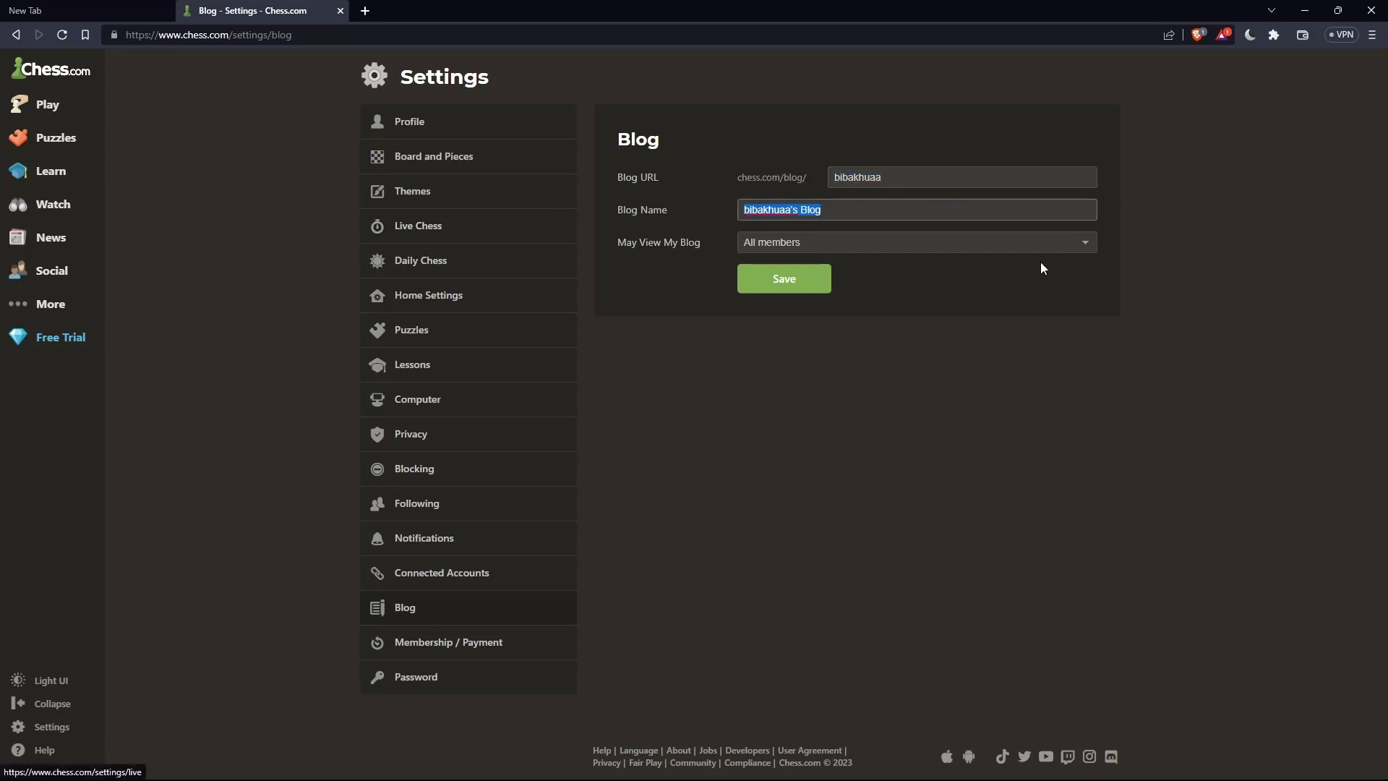
Keep blog visibility at 'All members', save, and return to the Chess.com home page.
click(825, 247)
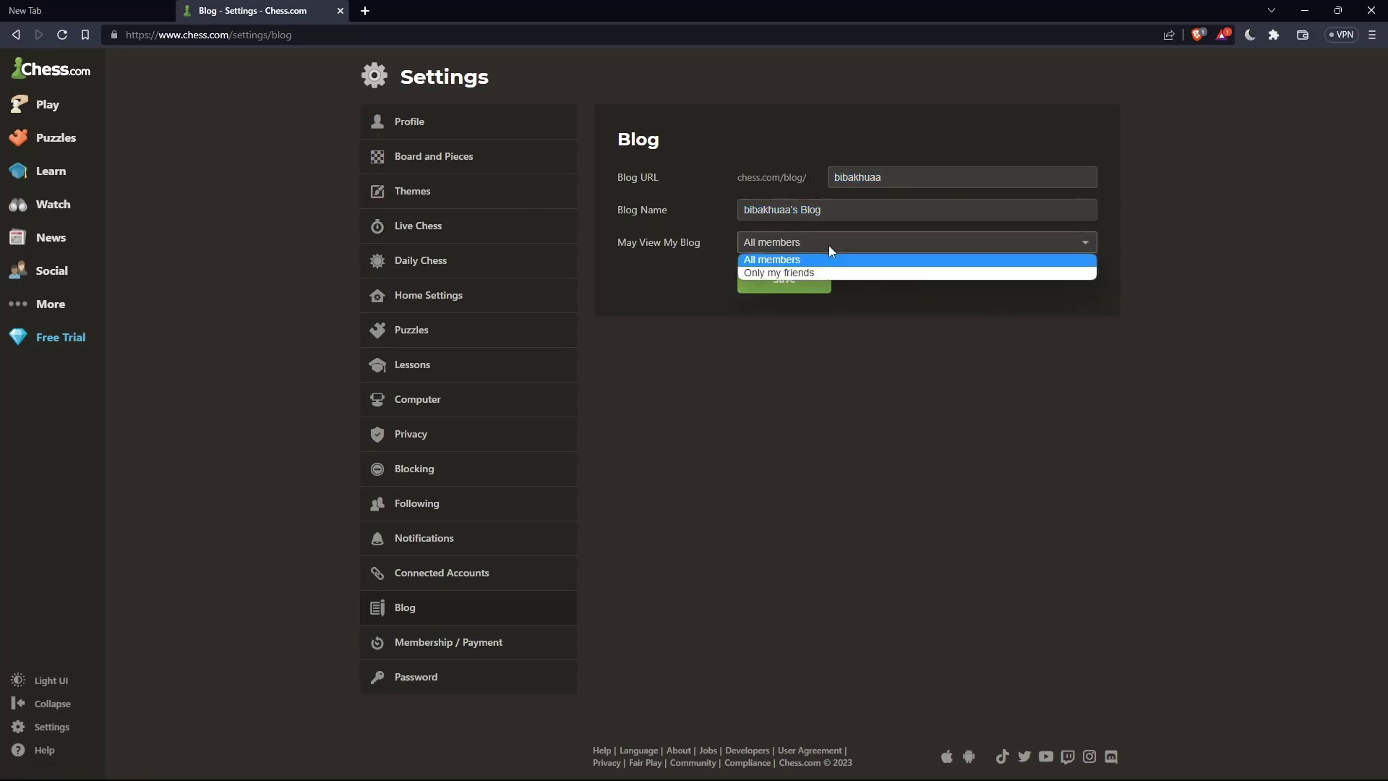
click(737, 366)
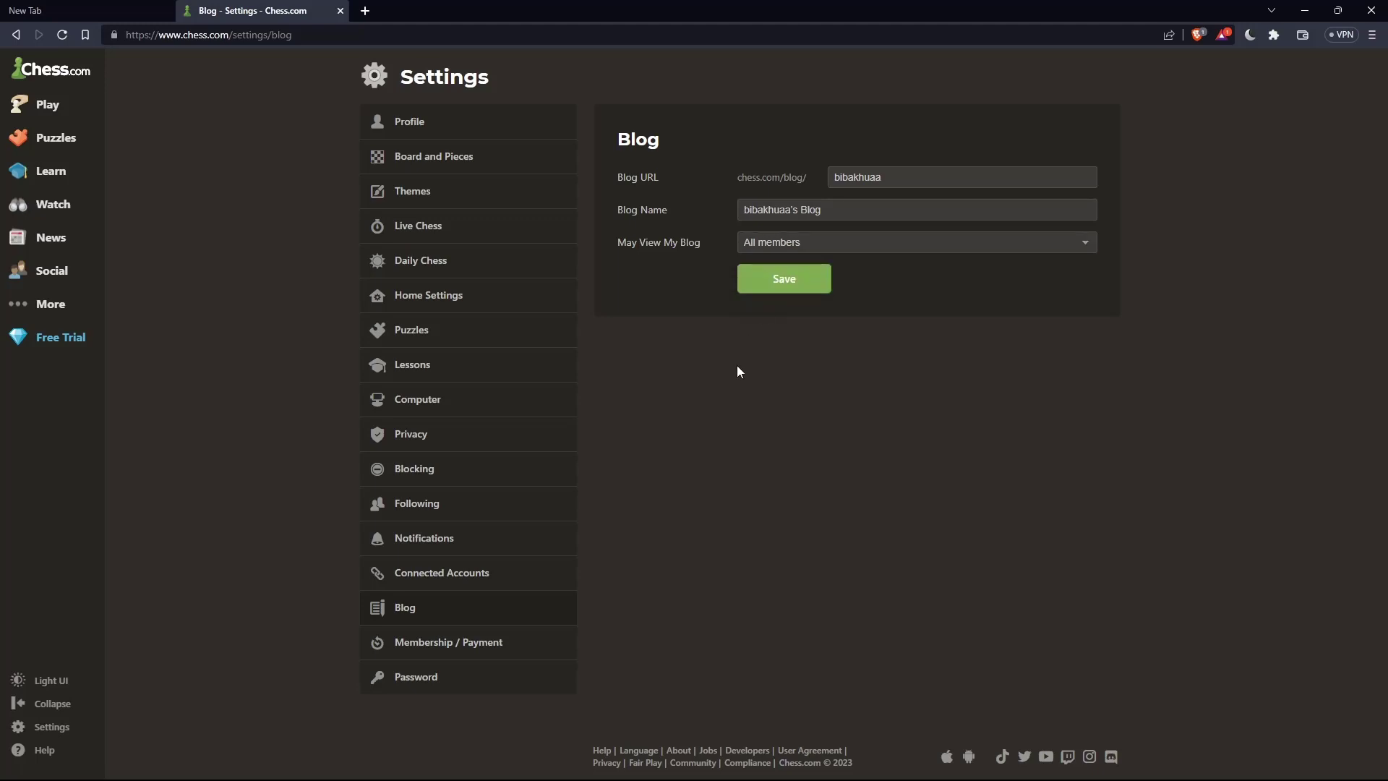
click(785, 288)
click(164, 94)
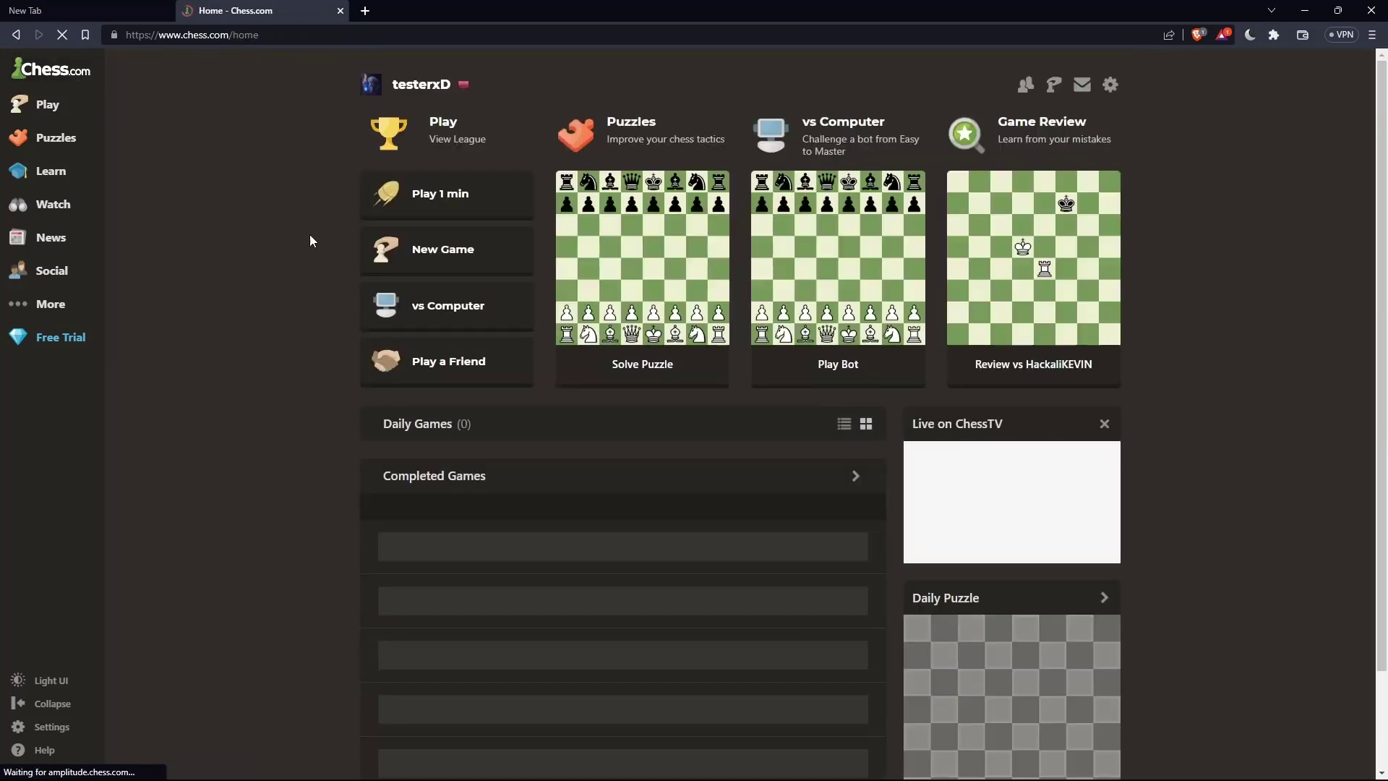